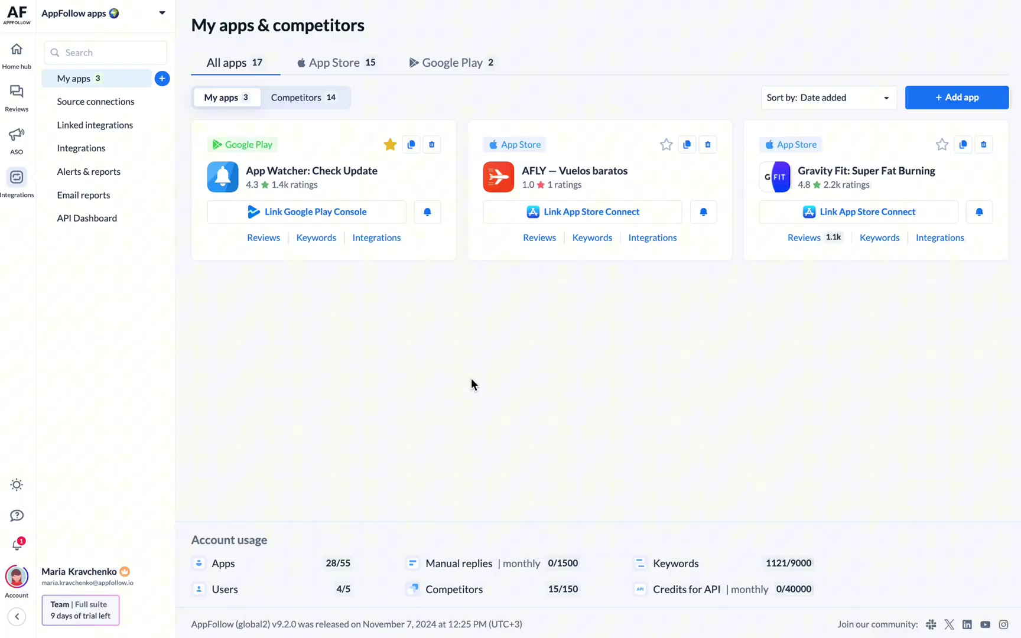
Filter Source connections to Gravity Fit and choose the App Store Connect invite-user method.
left_click(15, 182)
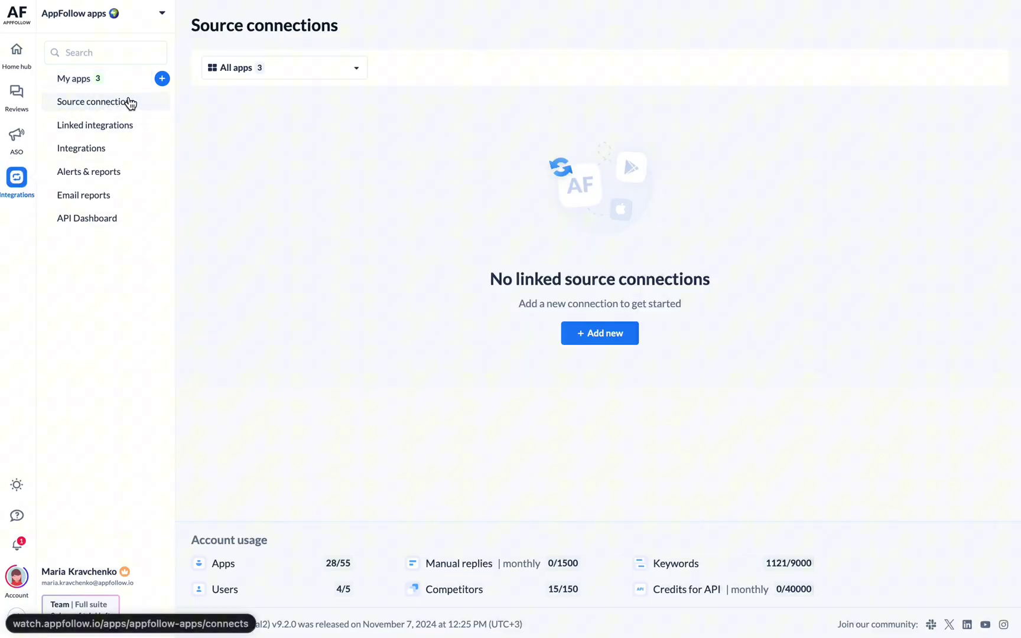
left_click(330, 69)
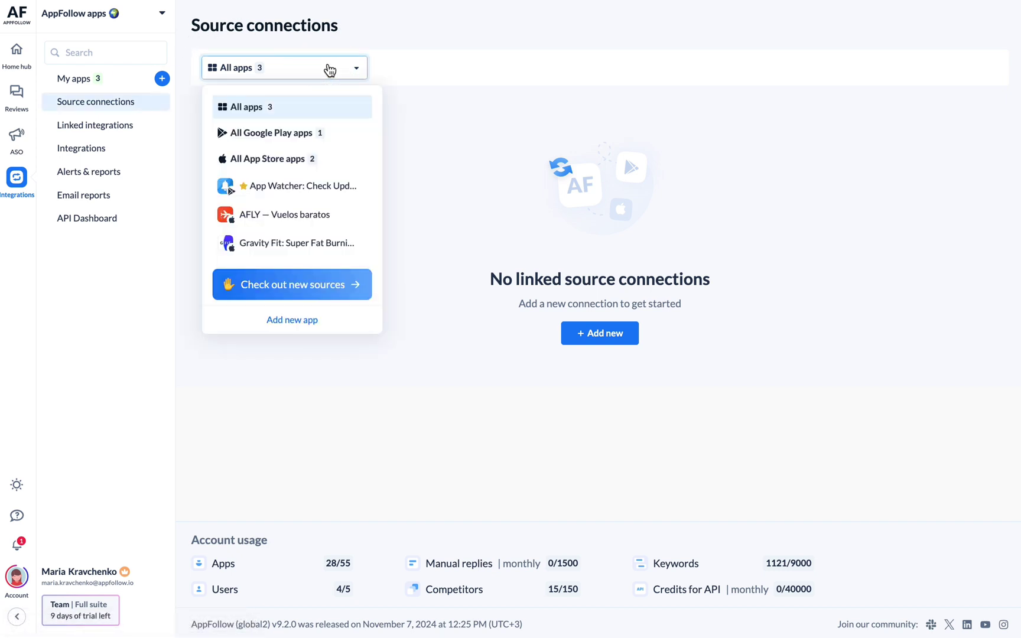
left_click(283, 243)
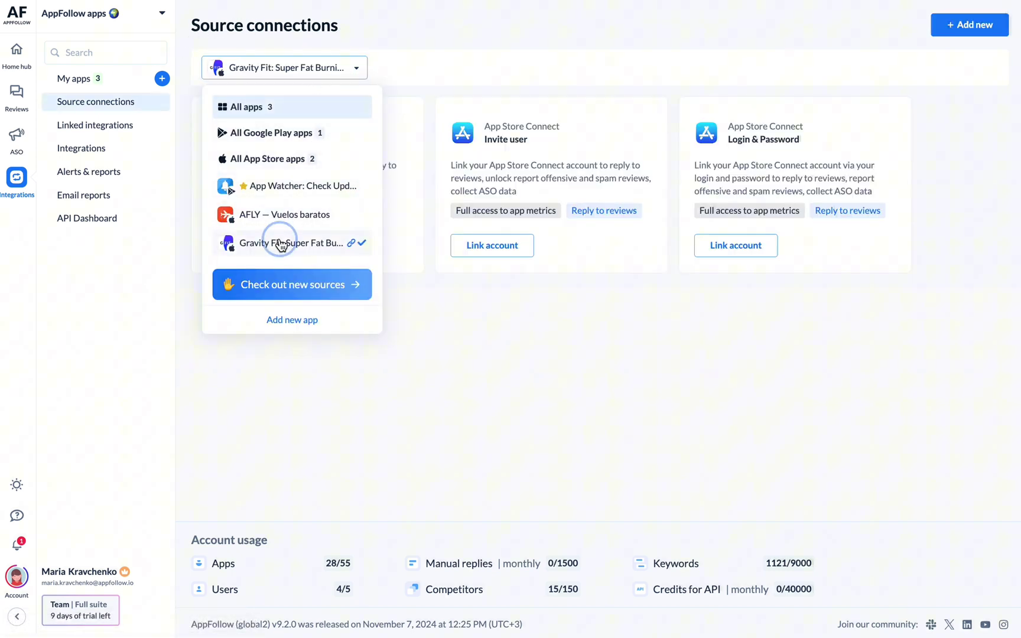
left_click(503, 254)
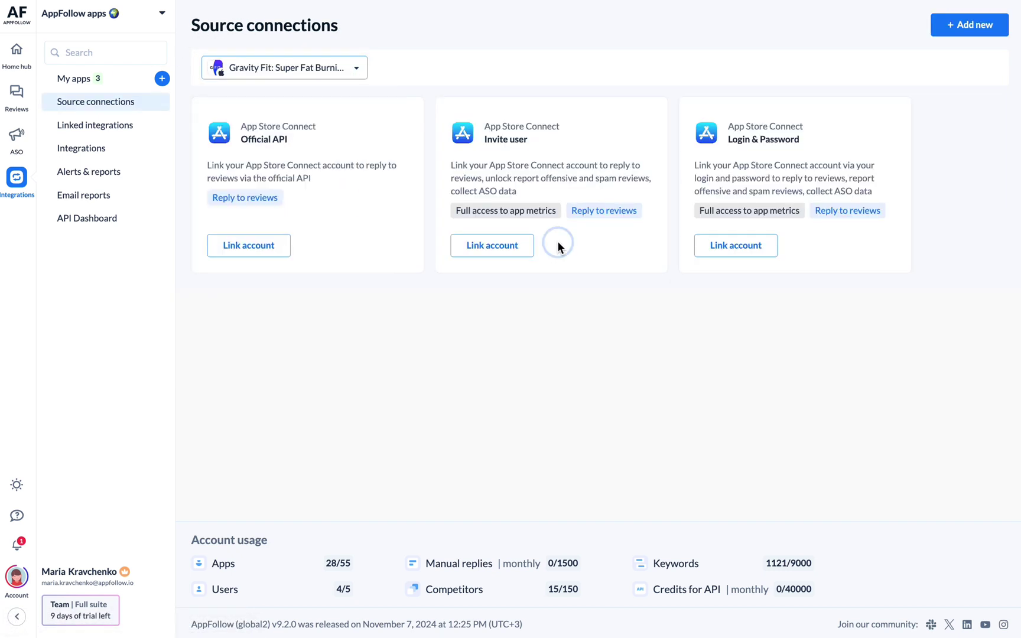
Begin the Invite user setup, advance to step 2, and copy AppFollow's invite email.
left_click(526, 245)
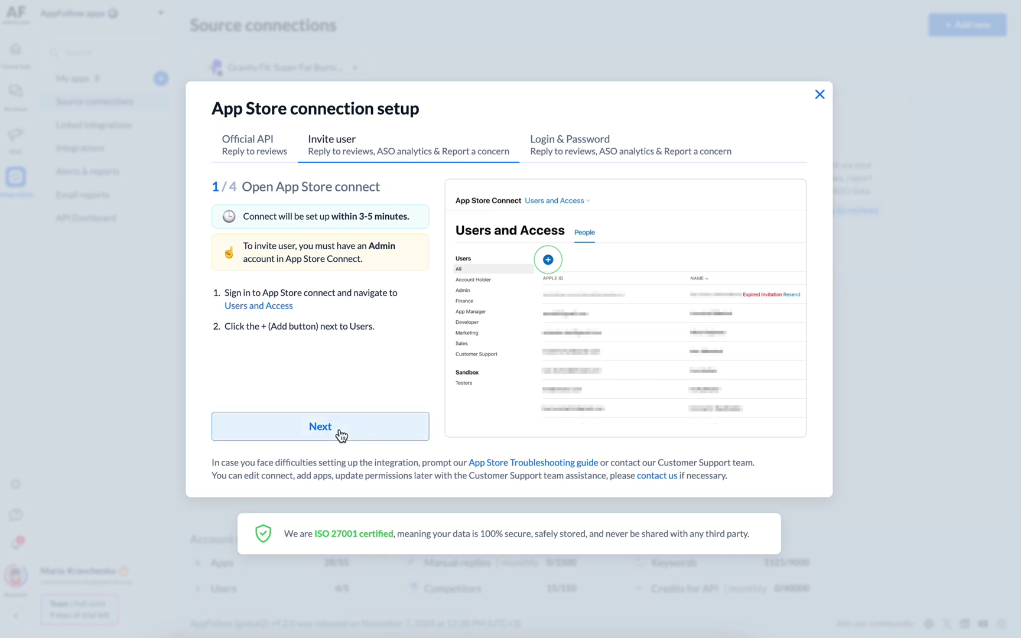
left_click(320, 426)
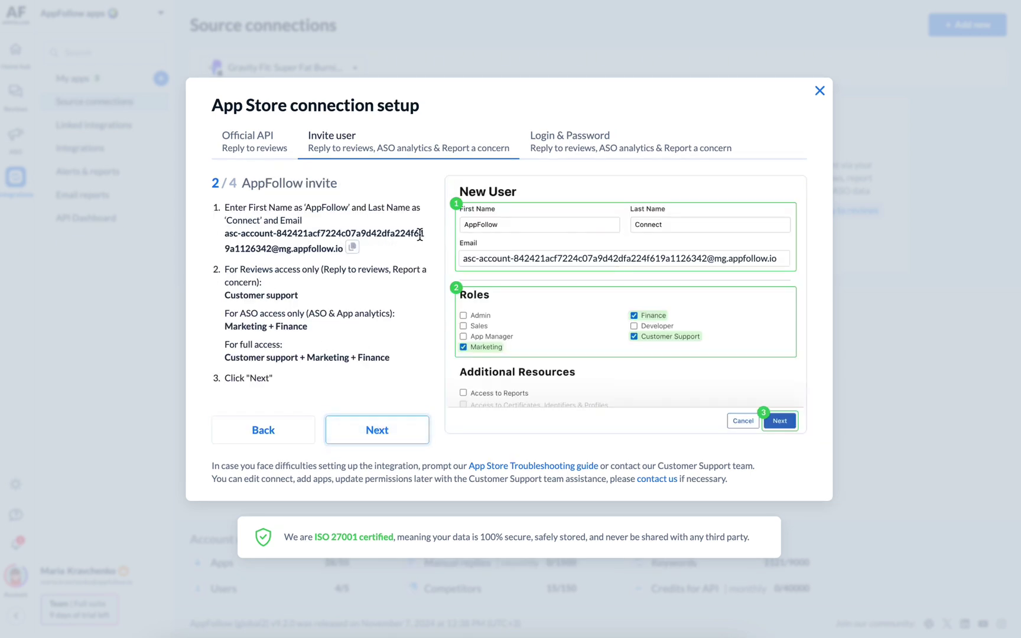
left_click(353, 247)
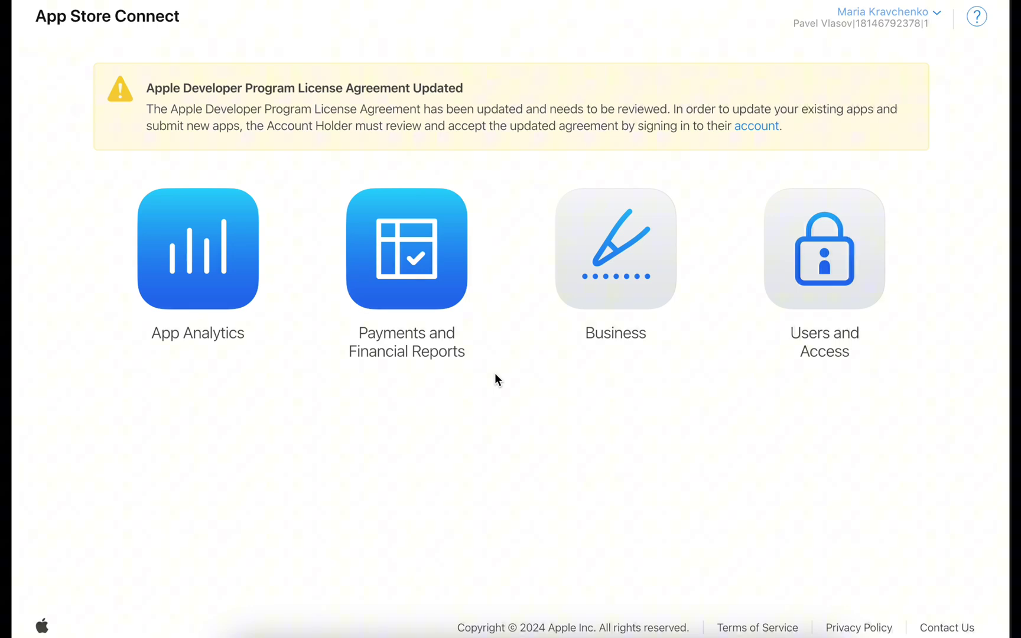
Go to Users and Access and start a new user.
left_click(800, 295)
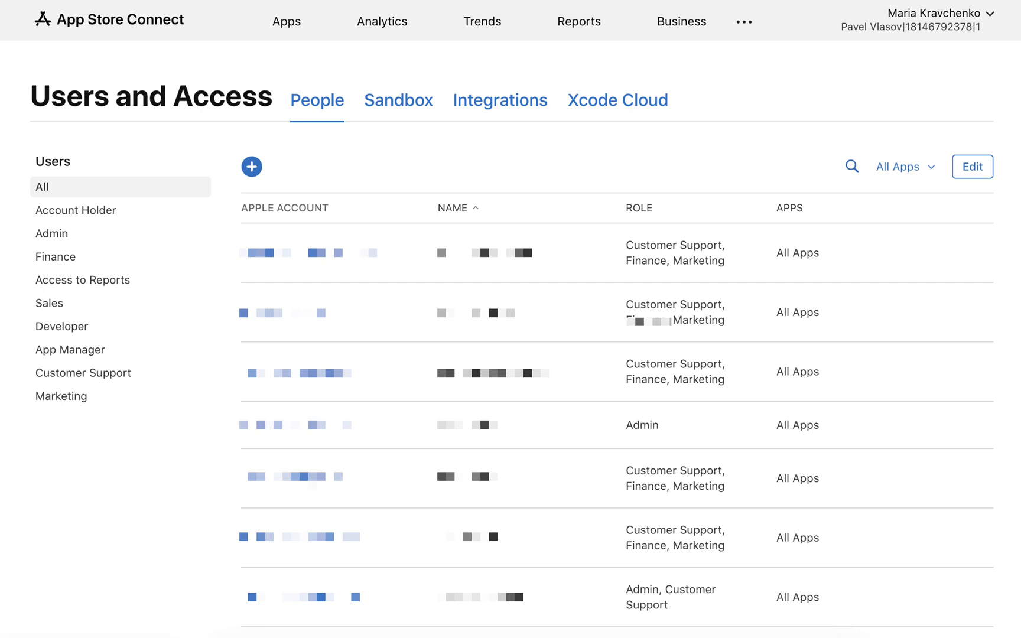
left_click(251, 166)
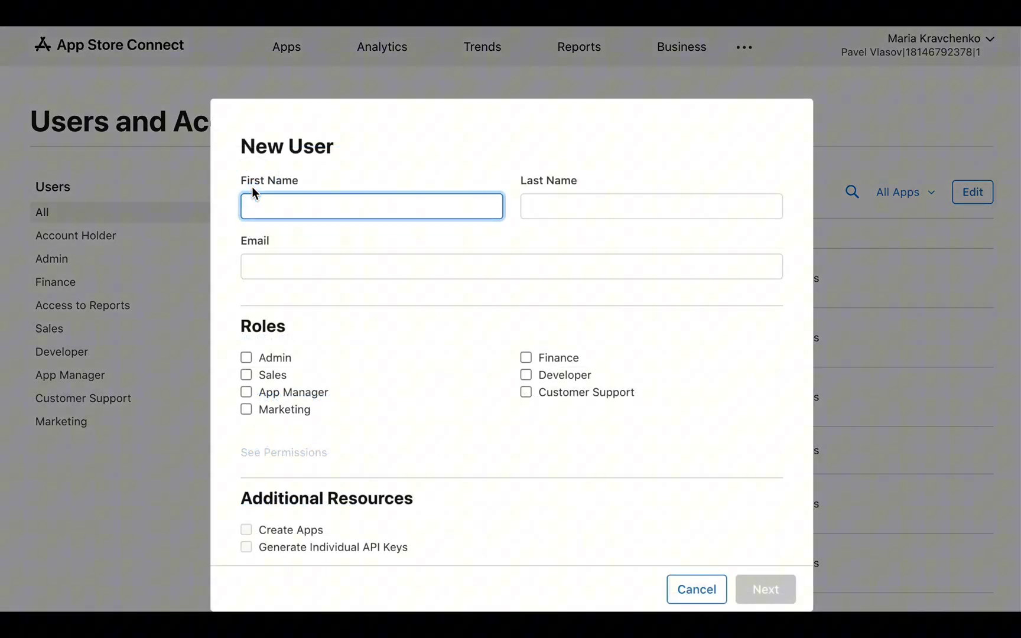
type("AppFollow")
Enter last name Connect and AppFollow's asc-account invite email in the New User form.
left_click(620, 211)
type("C")
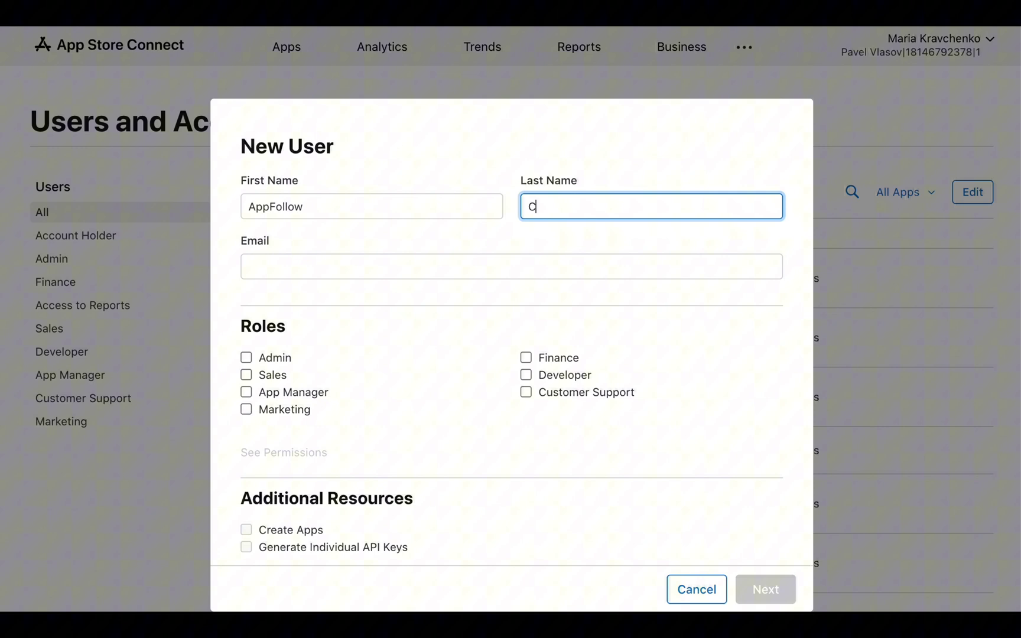
type("onnect")
left_click(579, 265)
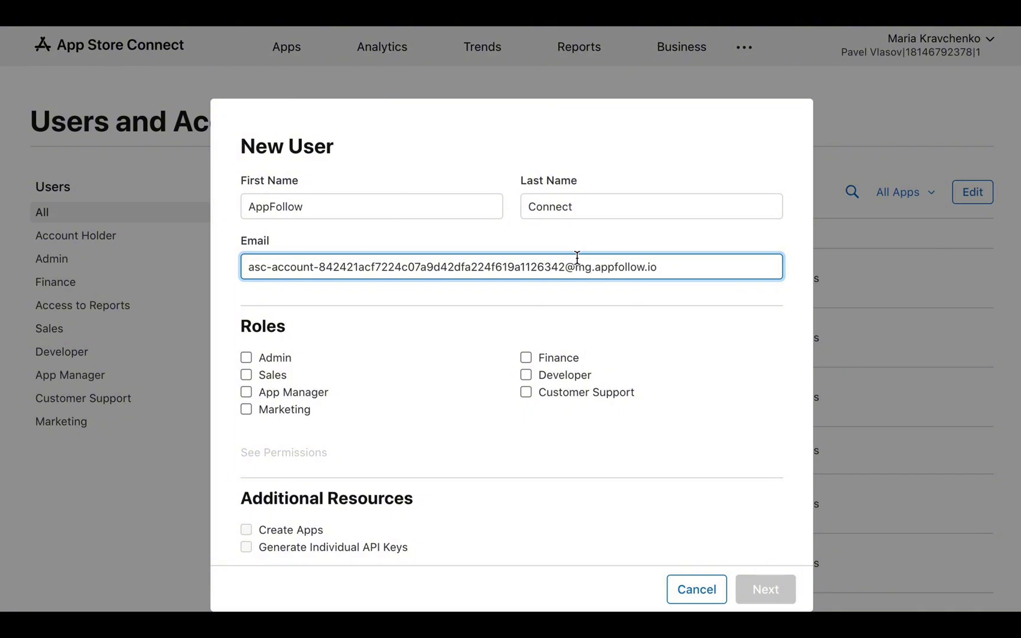
Tick the Marketing, Finance and Customer Support roles for the new user.
left_click(525, 391)
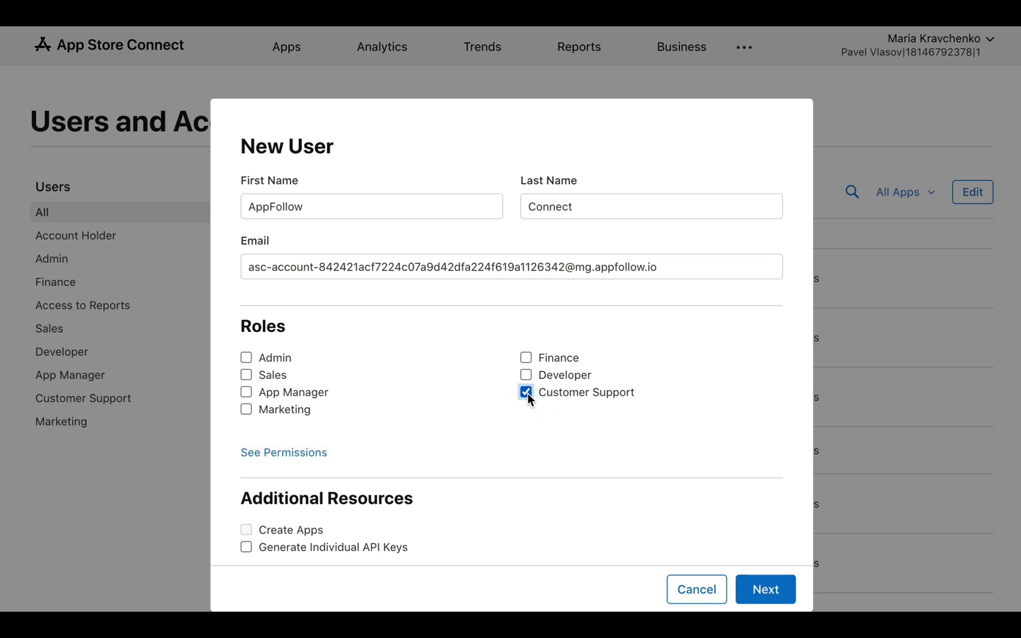
left_click(527, 392)
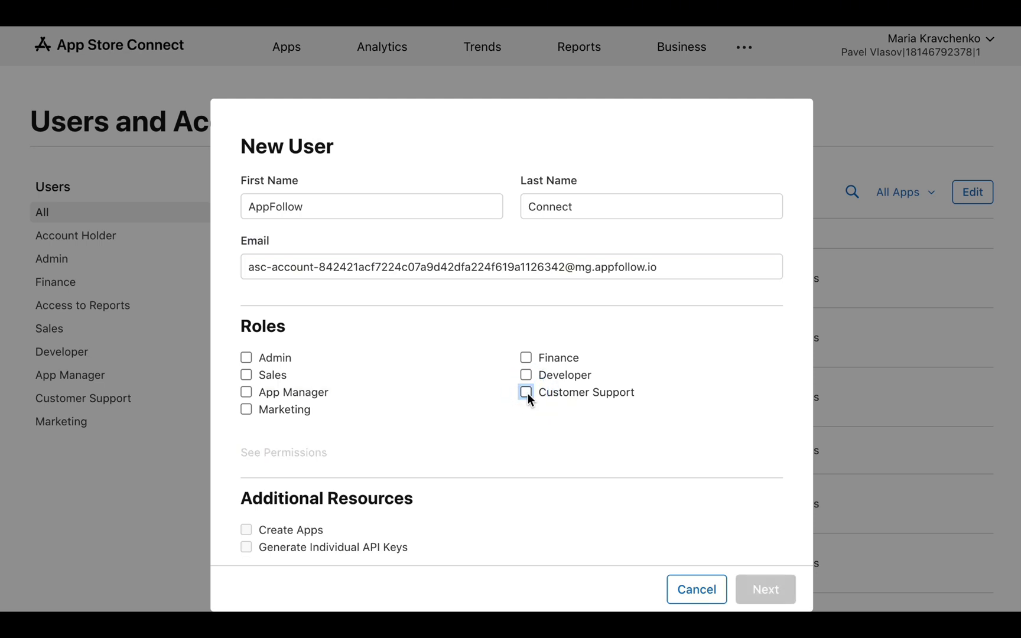
left_click(245, 410)
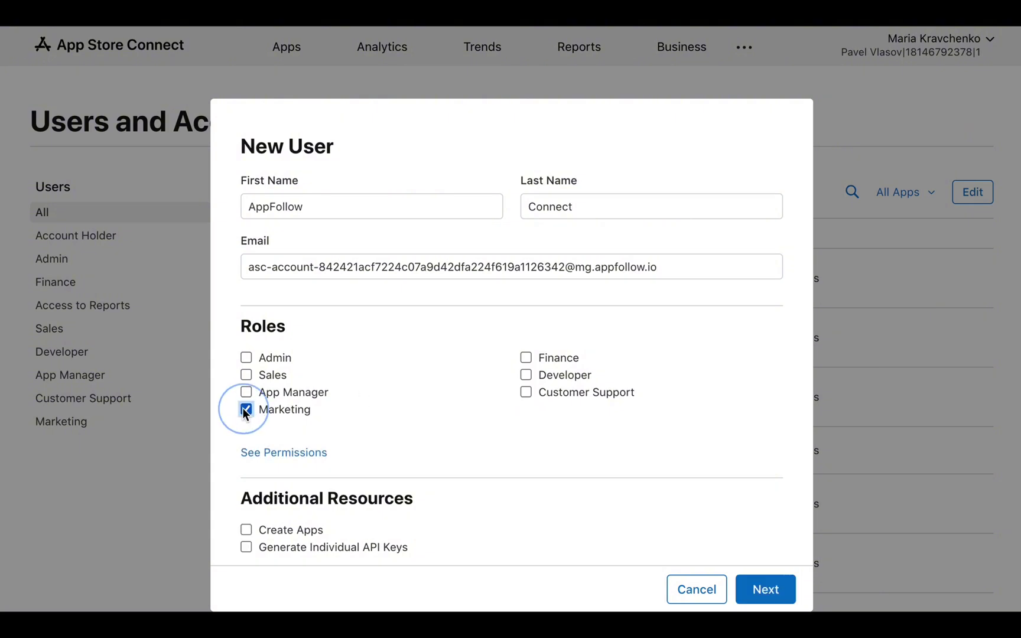
left_click(526, 357)
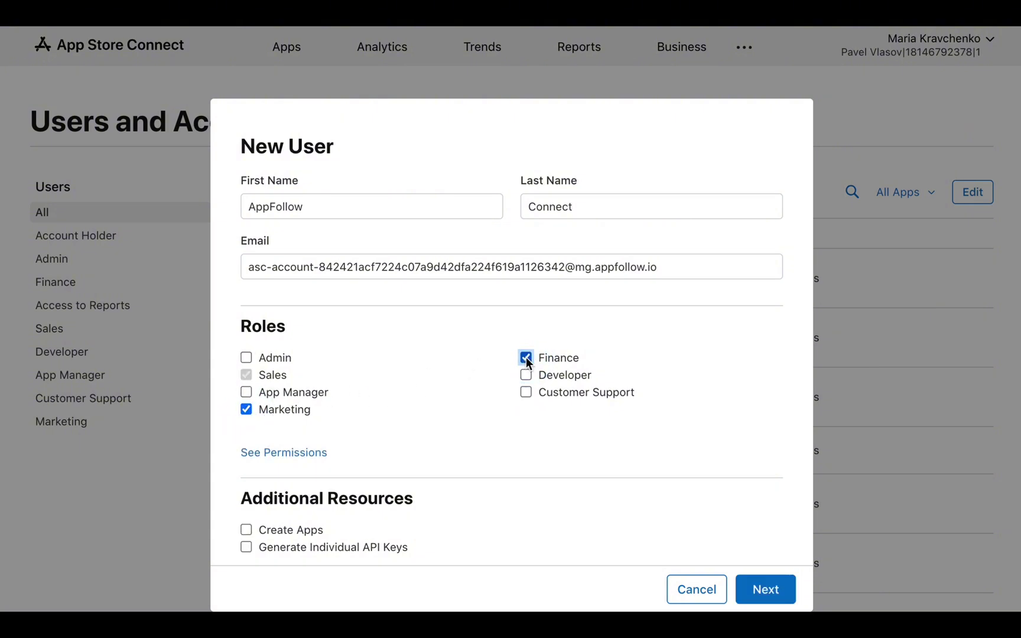
left_click(526, 392)
left_click(765, 589)
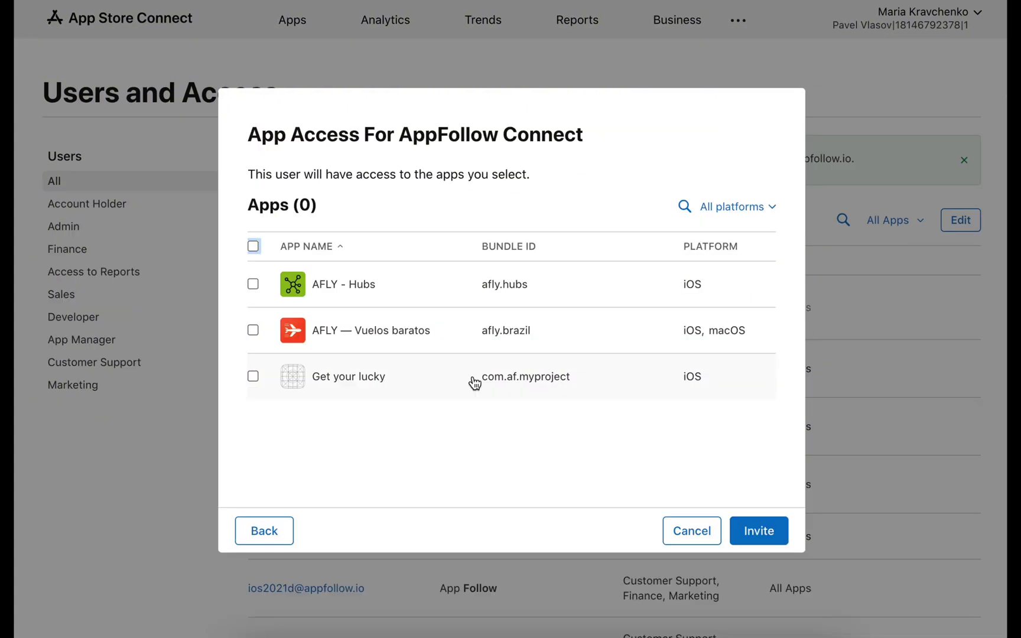
left_click(252, 284)
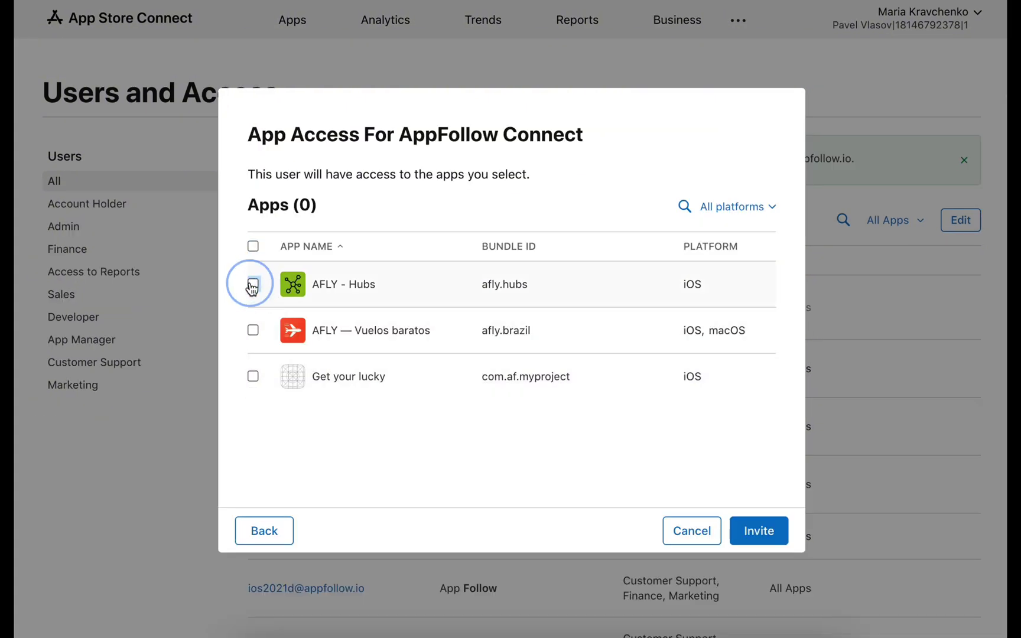
left_click(254, 247)
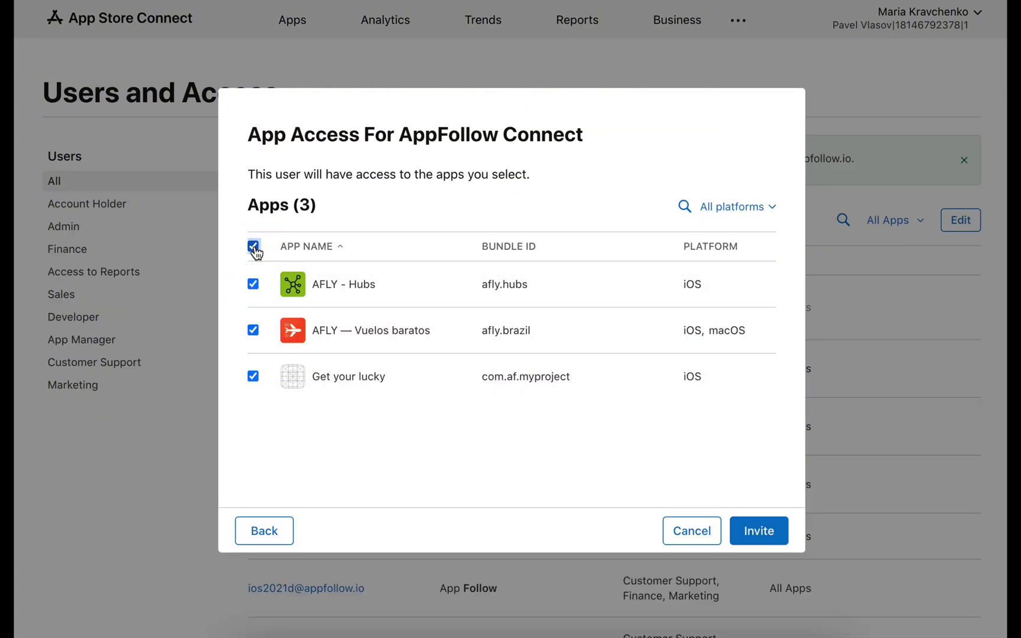
left_click(253, 246)
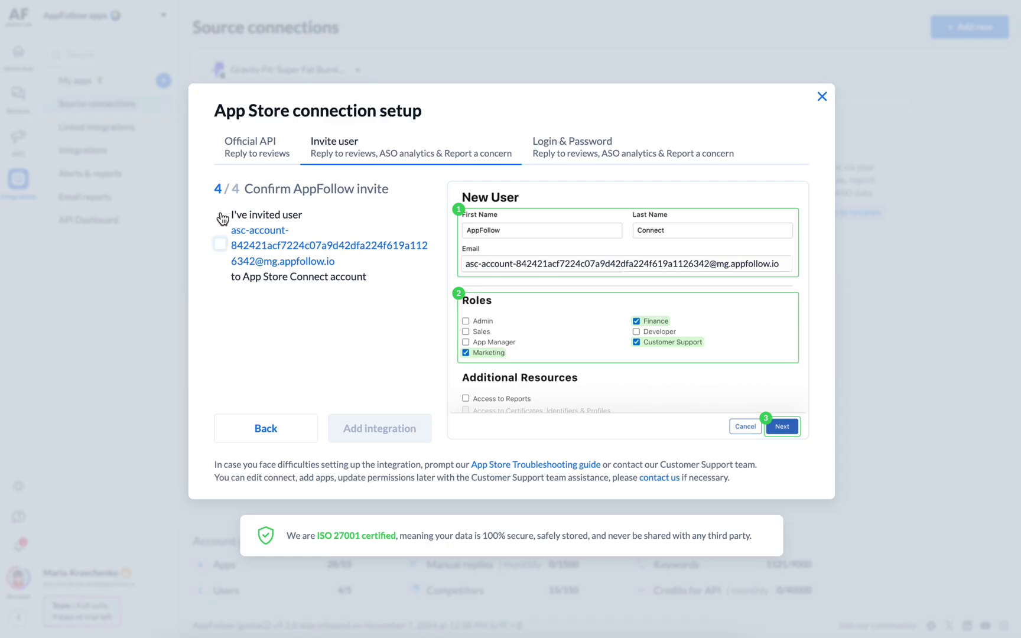
Confirm "I've invited user" and submit the App Store Connect integration.
left_click(220, 245)
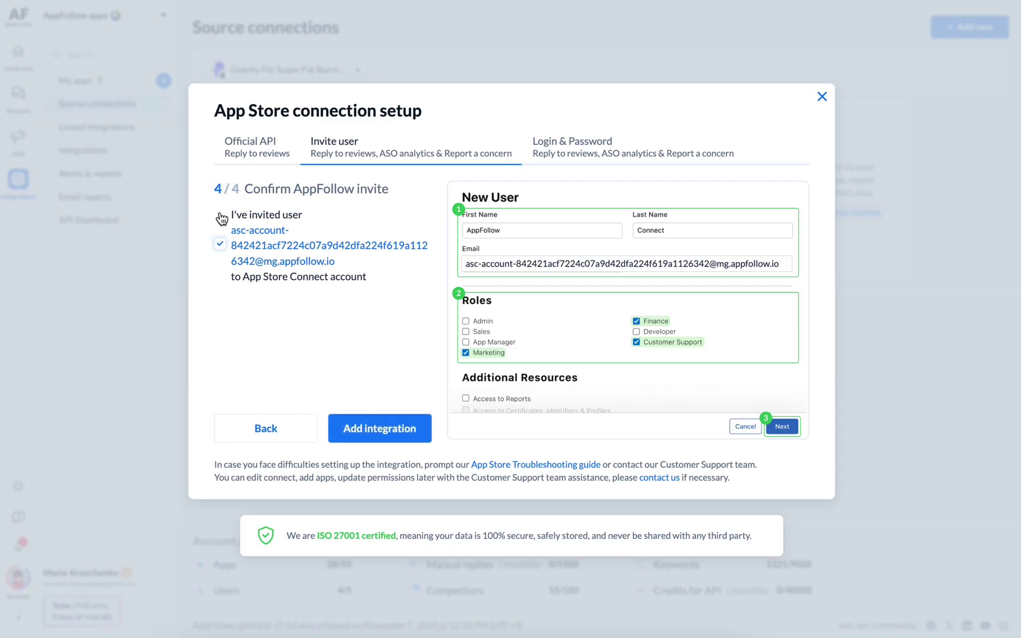
left_click(379, 429)
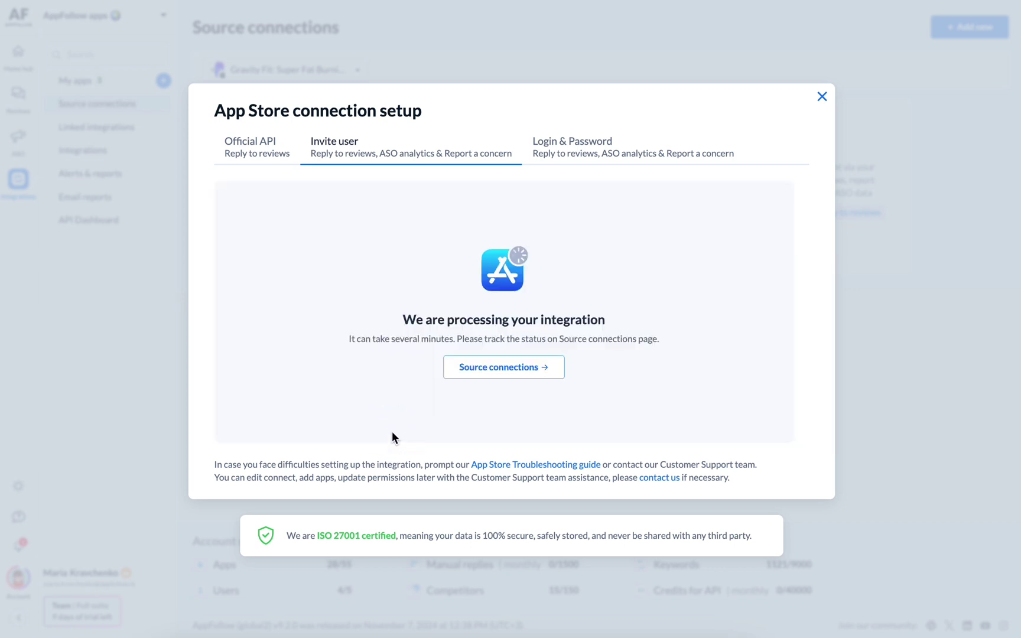
left_click(498, 375)
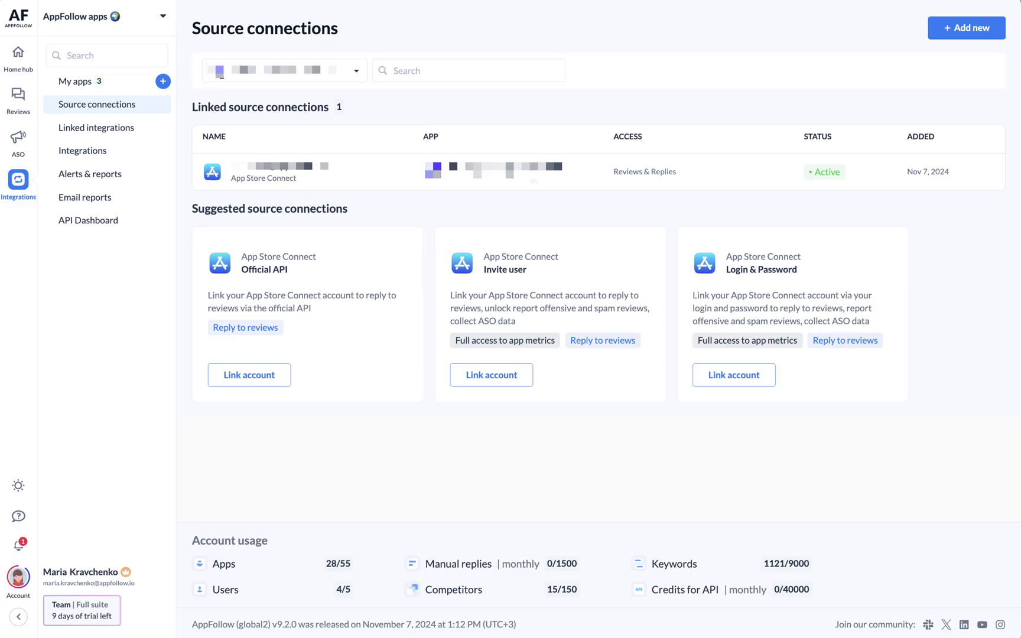